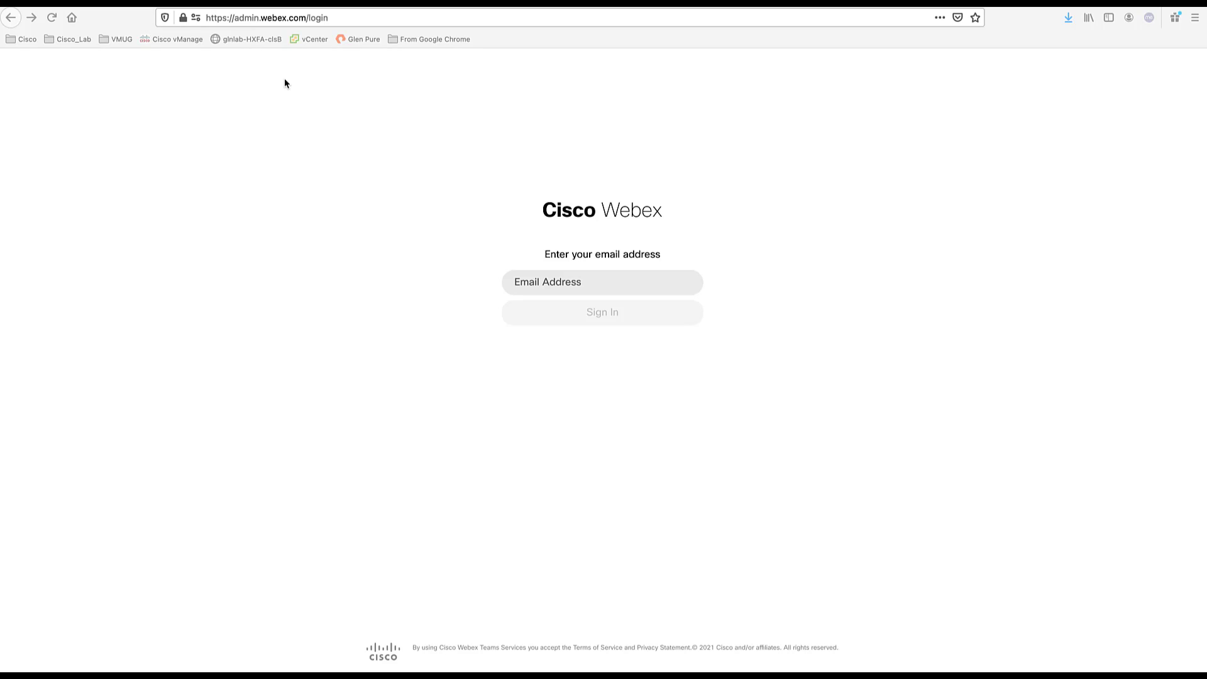
# - Load admin.webex.com/ in Firefox's address bar
pyautogui.click(336, 18)
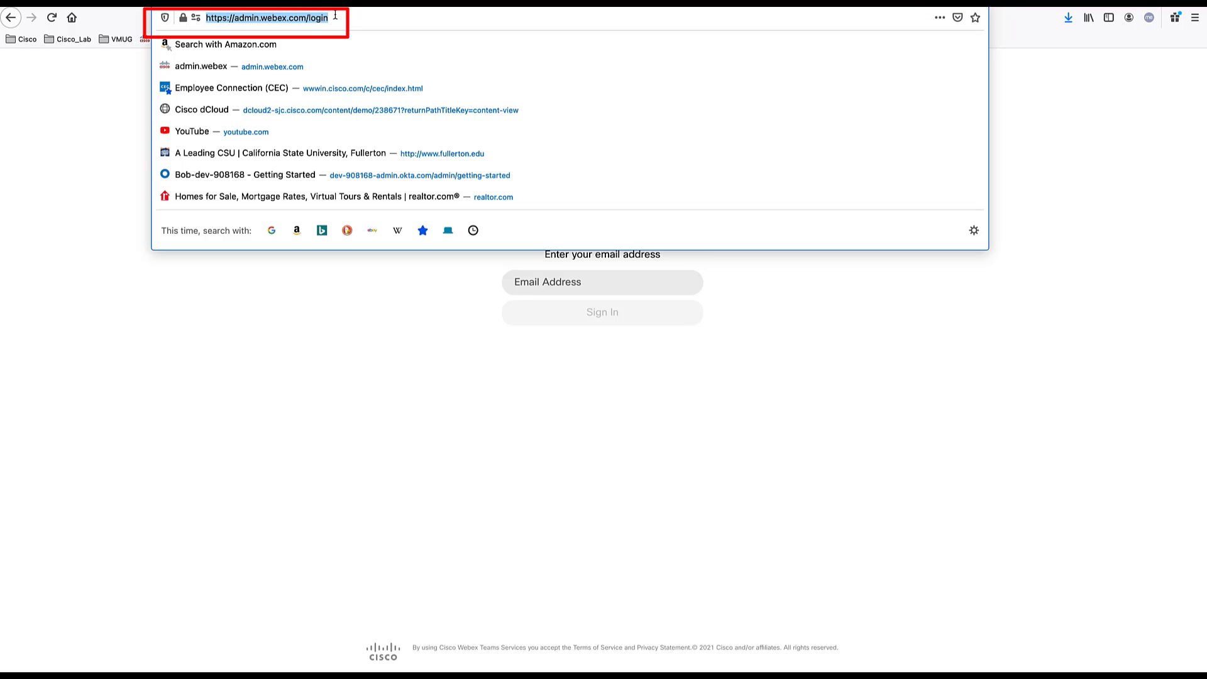
pyautogui.write('admin.w')
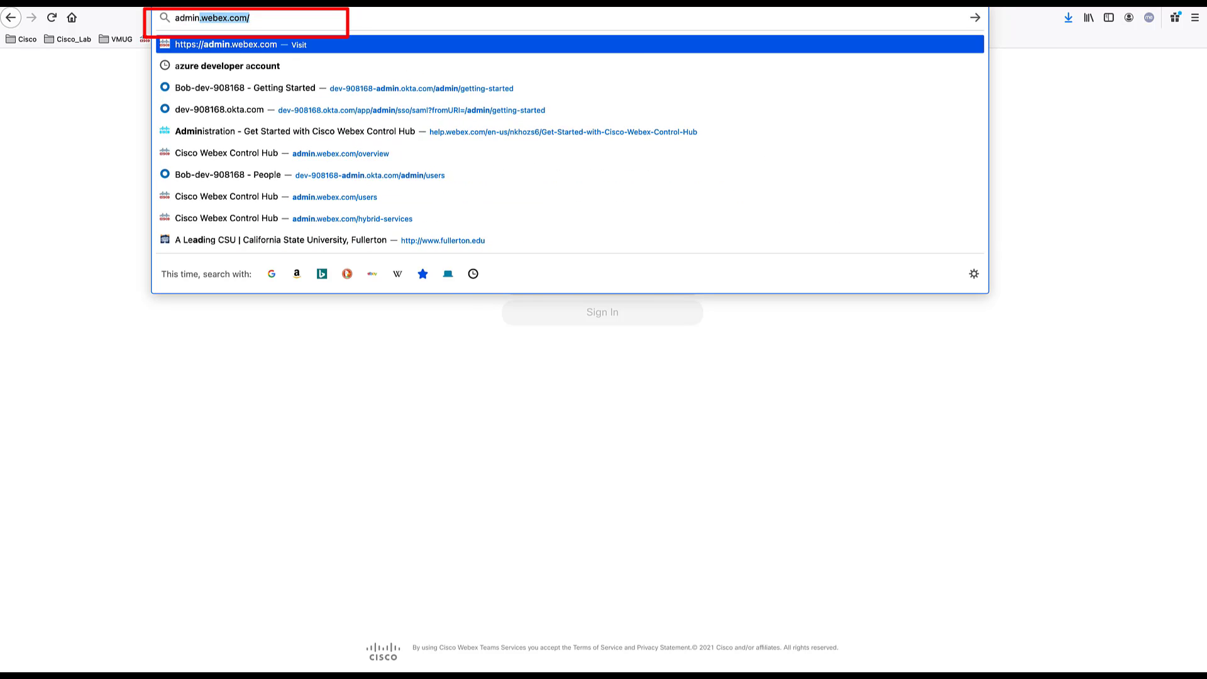
pyautogui.write('ebex.com/')
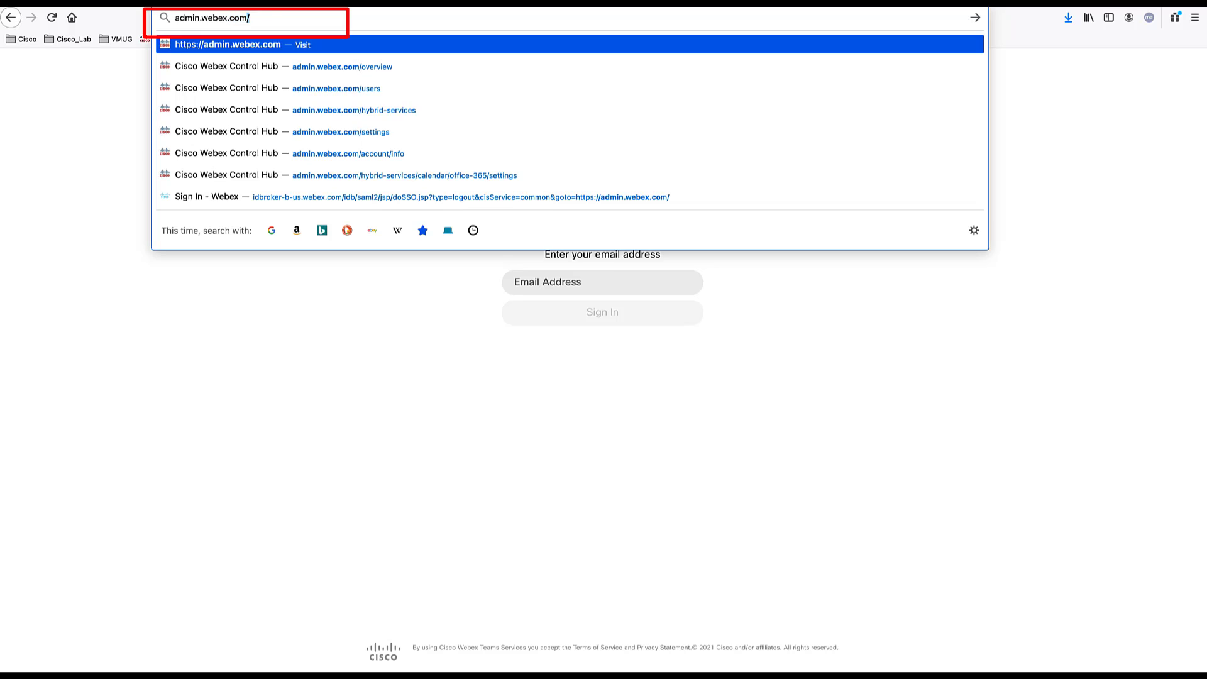
pyautogui.press('Return')
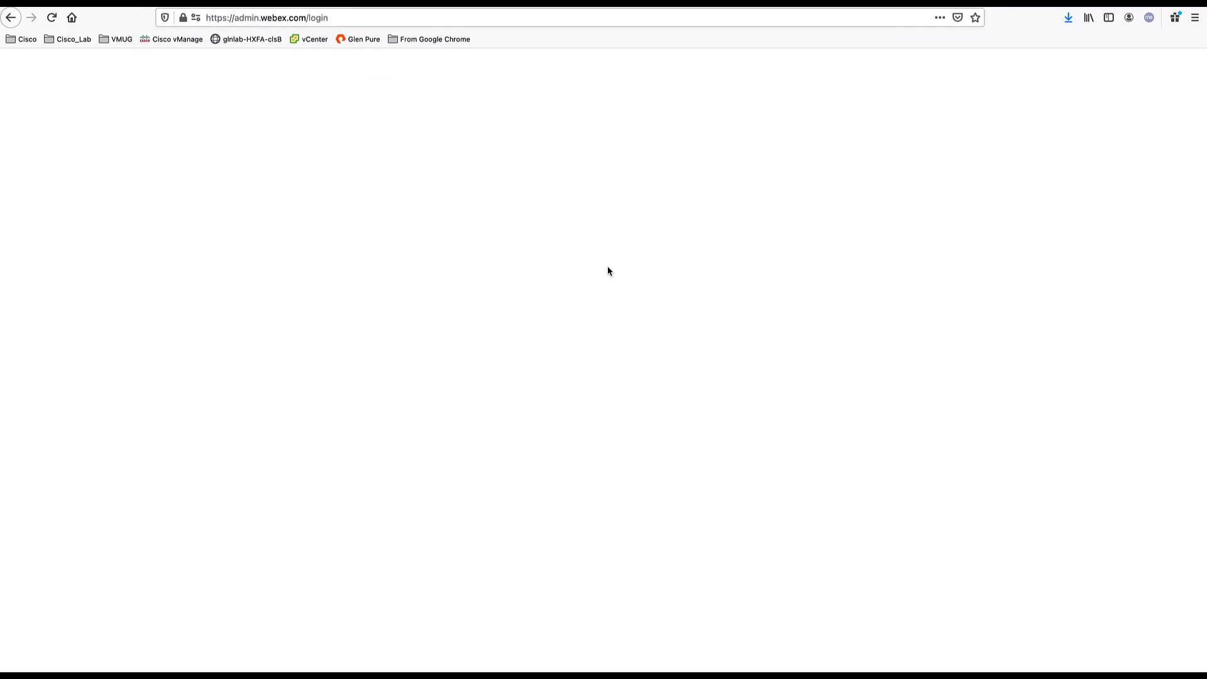
# - Sign in to Control Hub with the administrator's email and pasted password
pyautogui.click(585, 280)
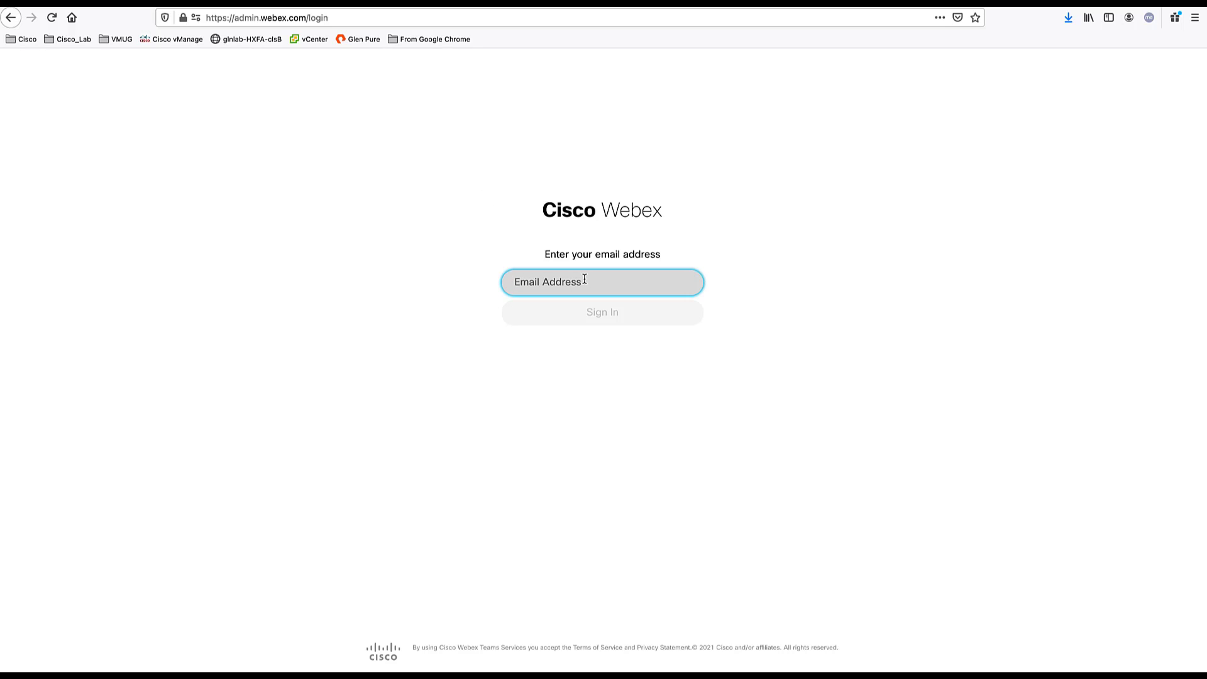
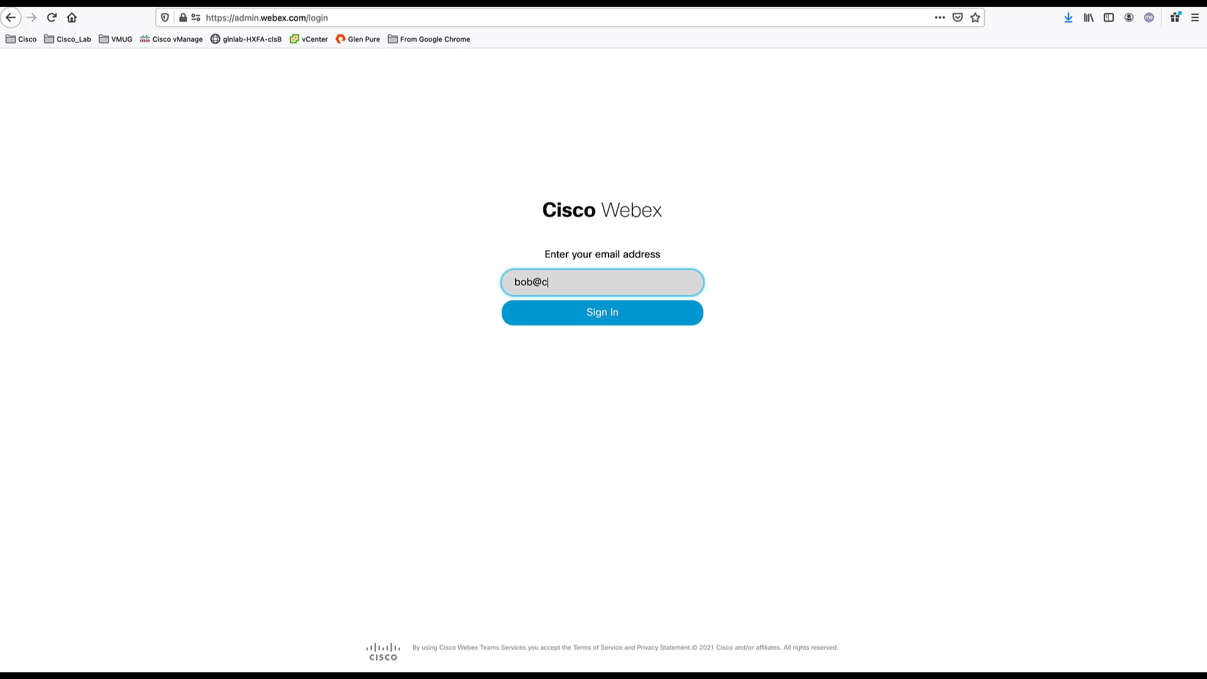
pyautogui.press('Return')
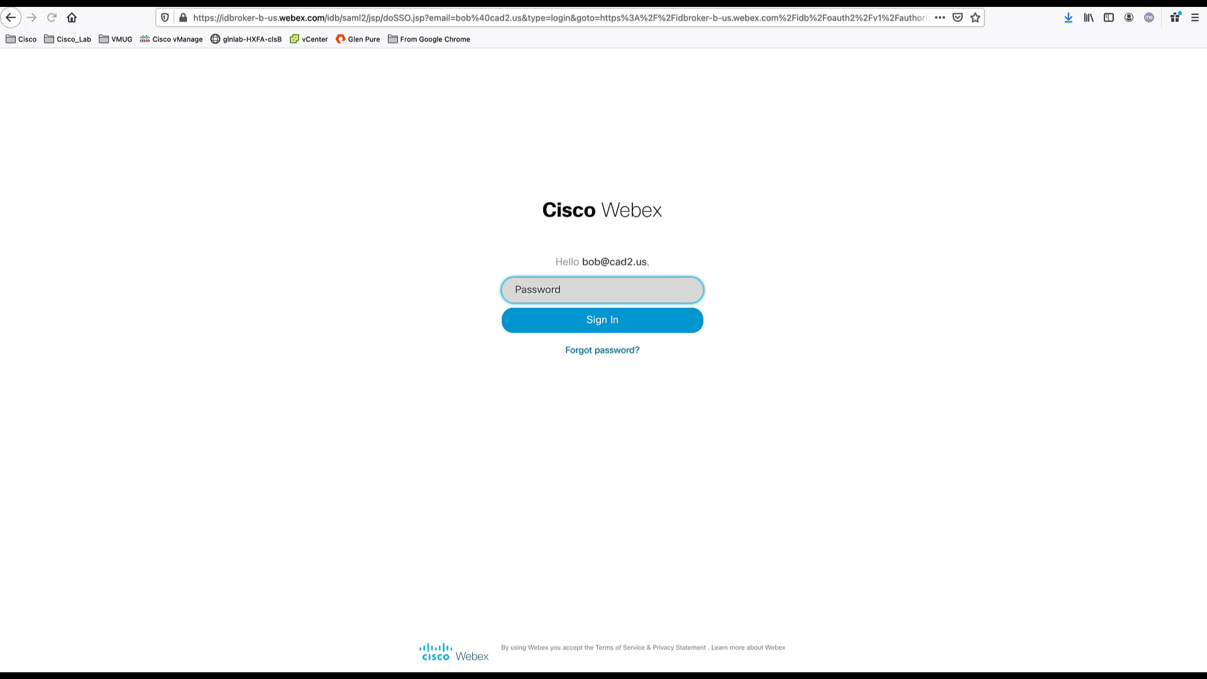
pyautogui.press('super+v')
pyautogui.press('Return')
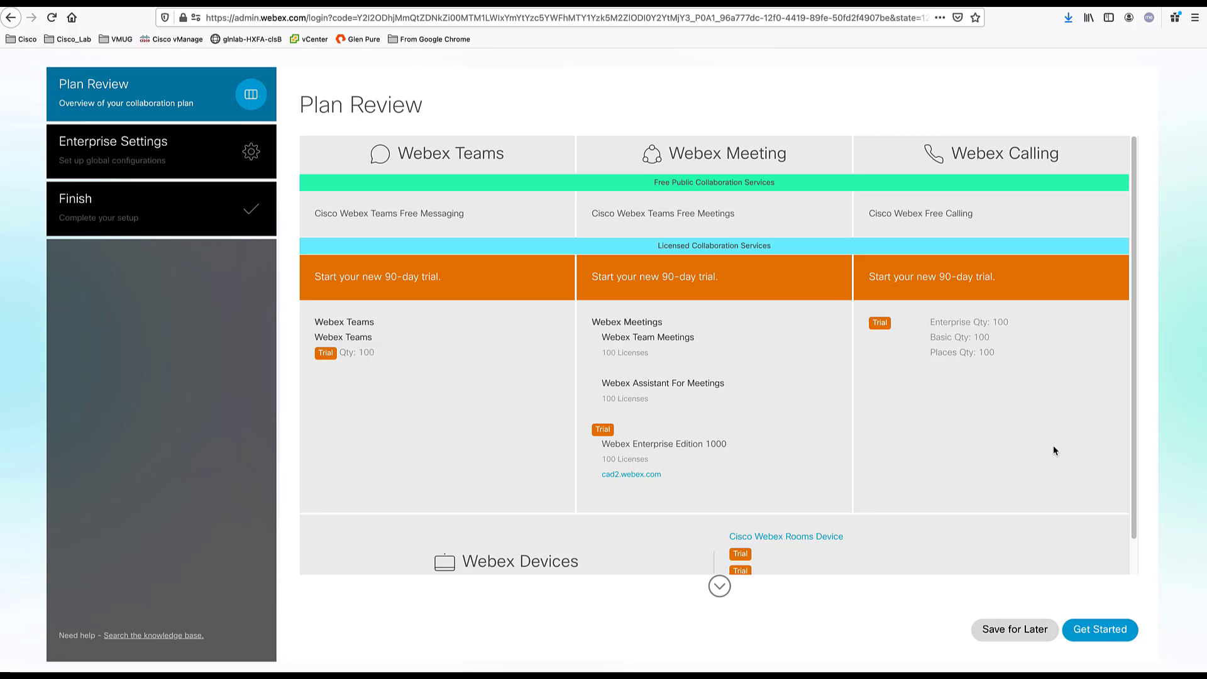
# - Use Save for Later on the Plan Review wizard to reach the Overview dashboard
pyautogui.click(1001, 632)
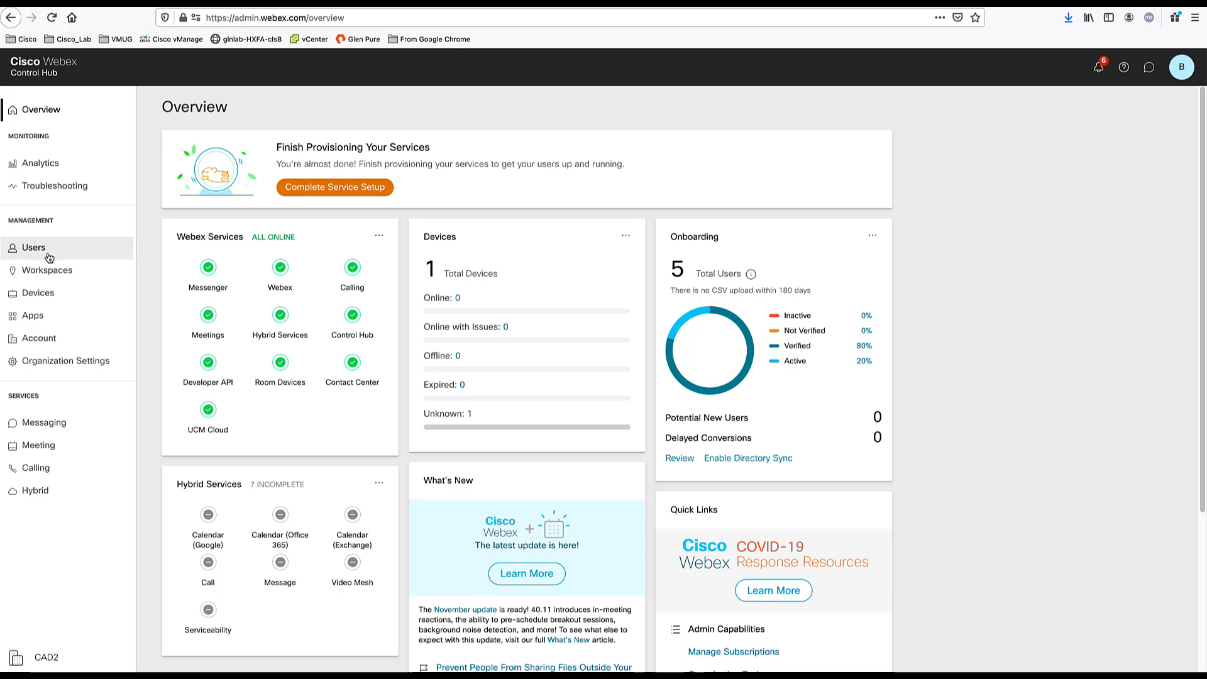
# - Glance at the Workspaces and Devices lists, then go to Organization Settings
pyautogui.click(47, 271)
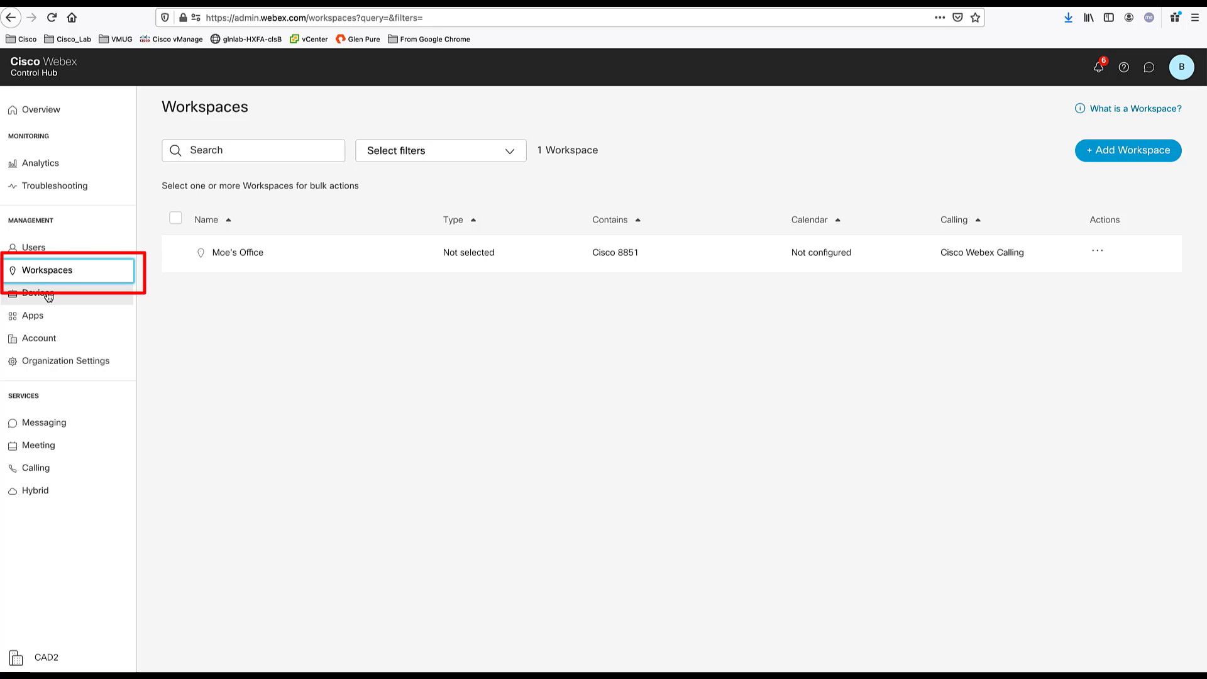
pyautogui.click(49, 294)
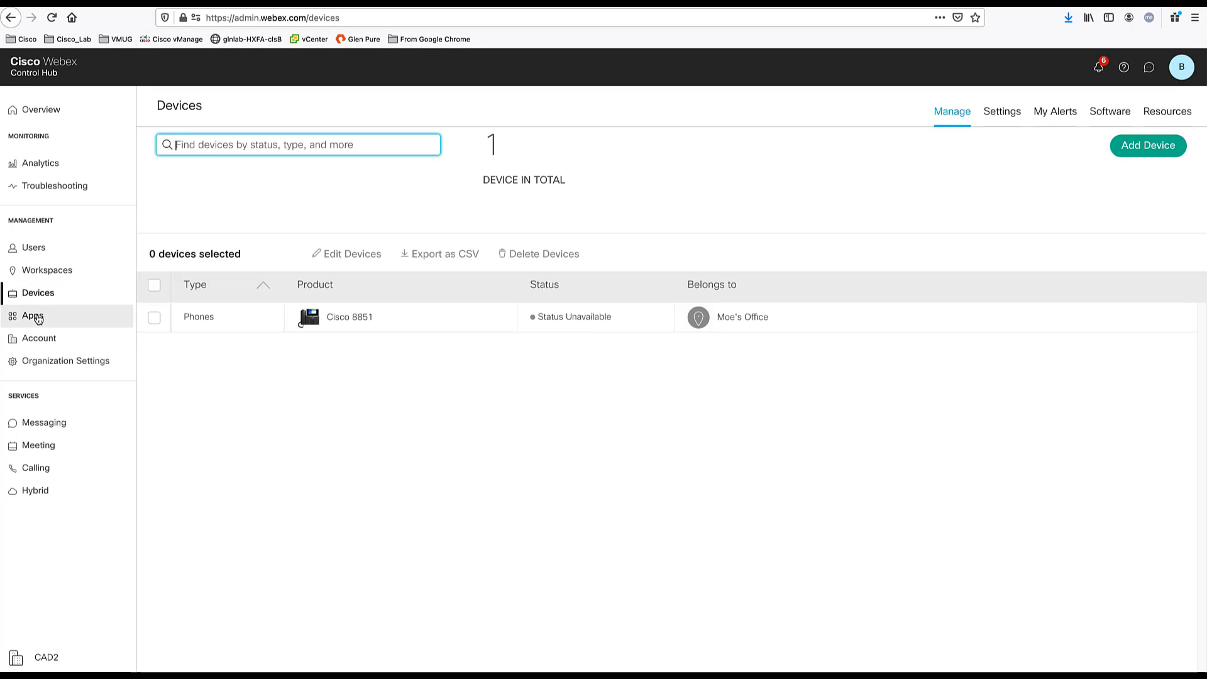
pyautogui.click(44, 362)
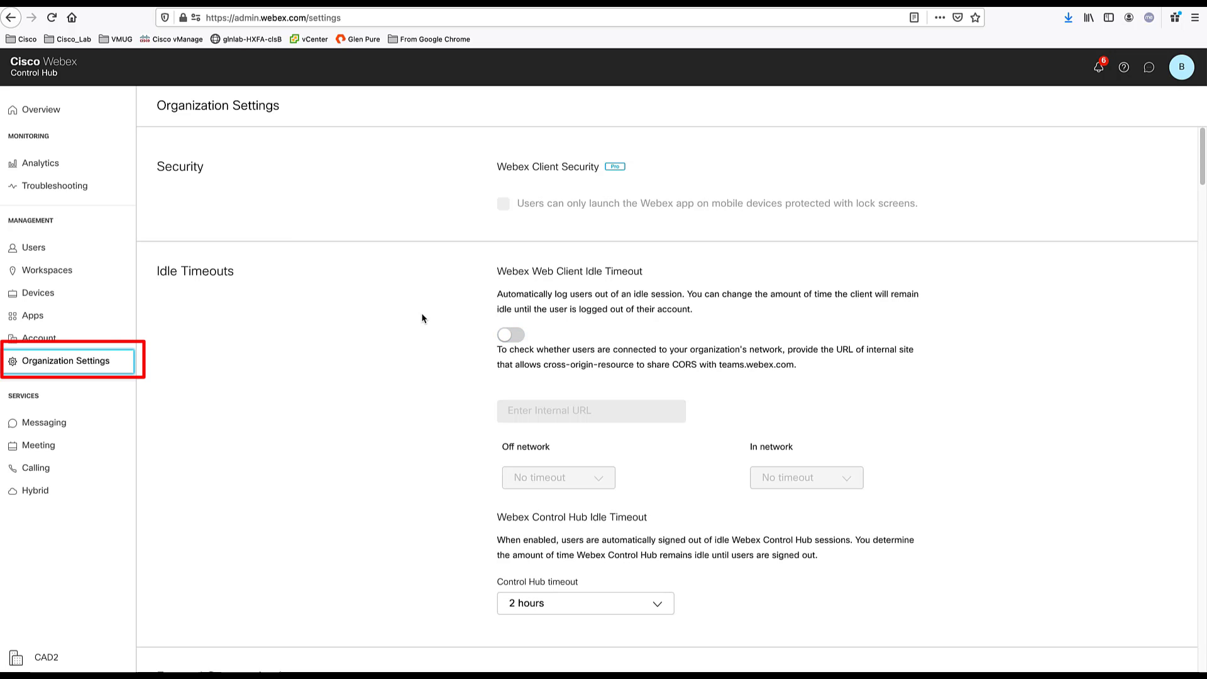
# - Scroll Organization Settings down to the Domains section showing cad2.us pending
pyautogui.scroll(-9, 422, 317)
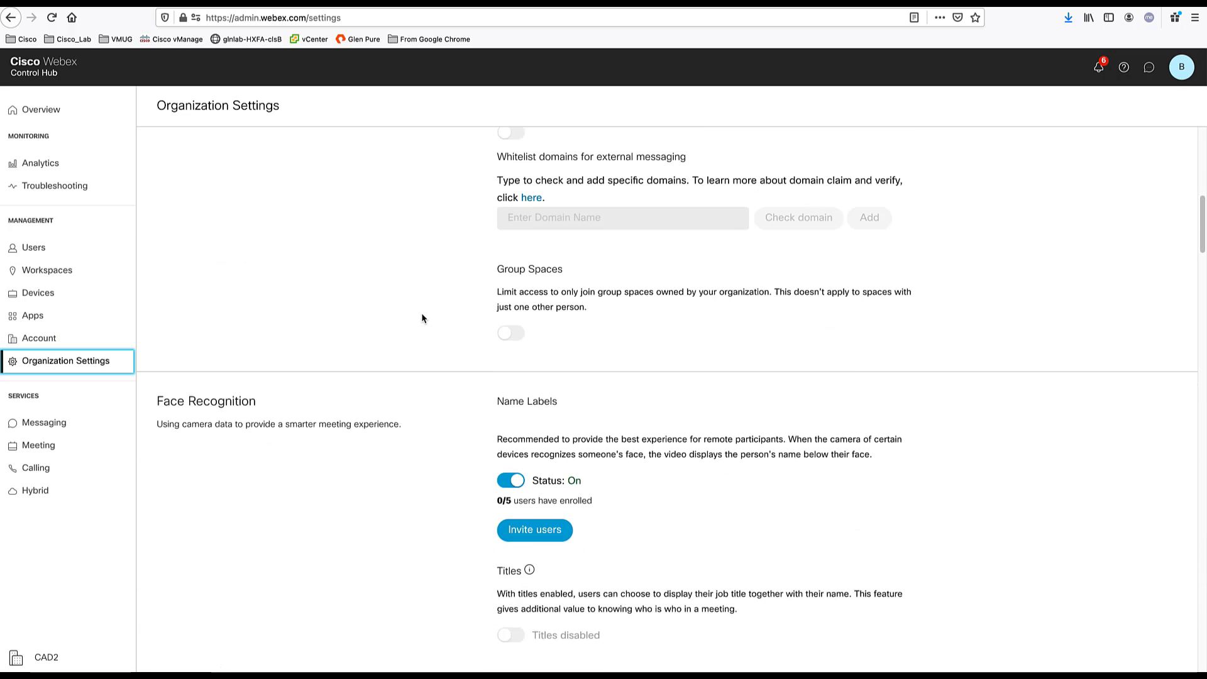
pyautogui.scroll(-8, 421, 318)
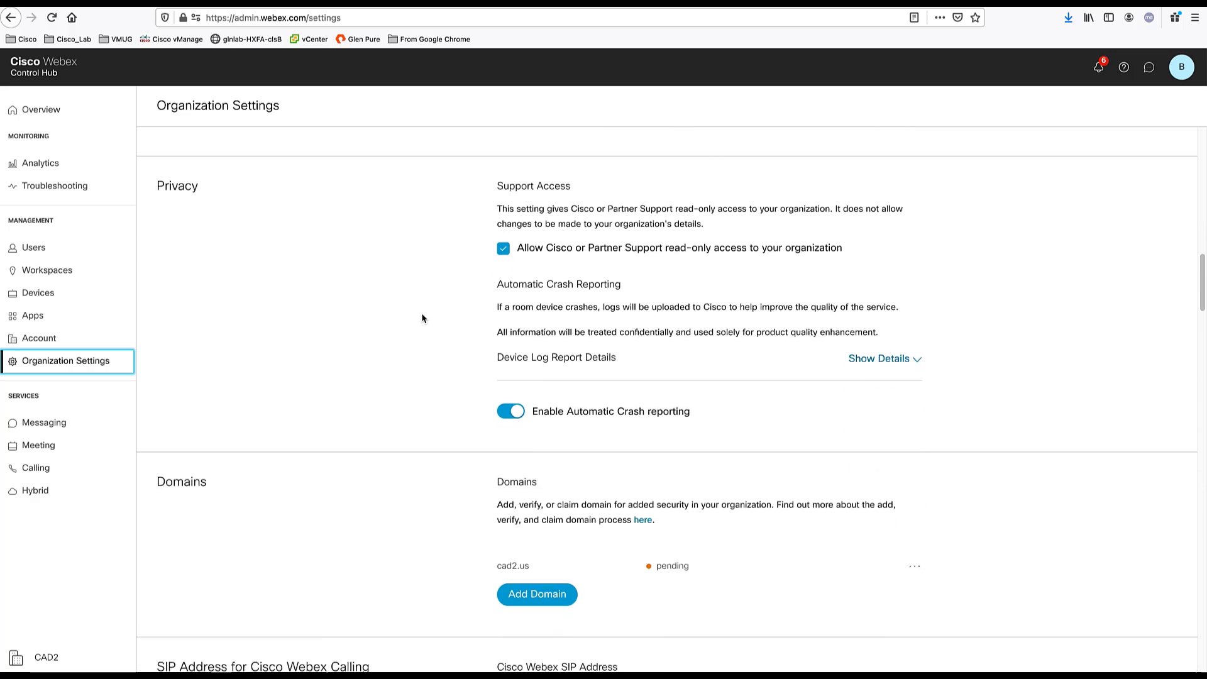
pyautogui.scroll(-3, 422, 319)
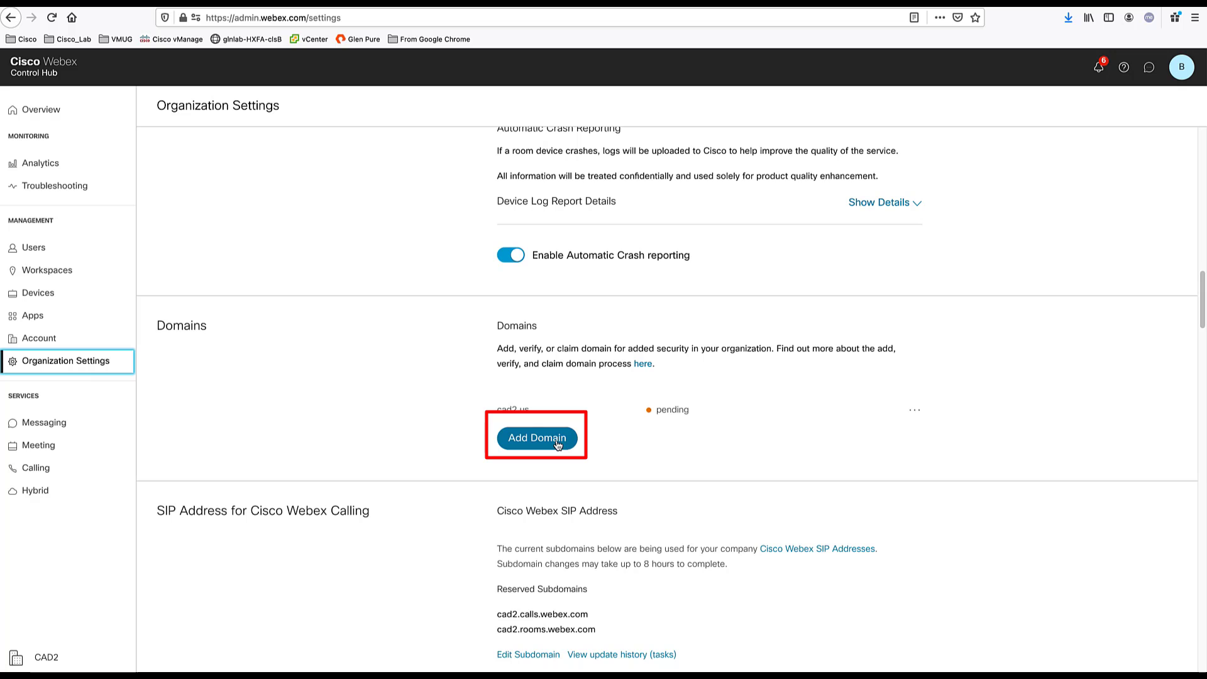
# - Begin adding domain test2.com, then cancel the Add Domain form
pyautogui.click(558, 444)
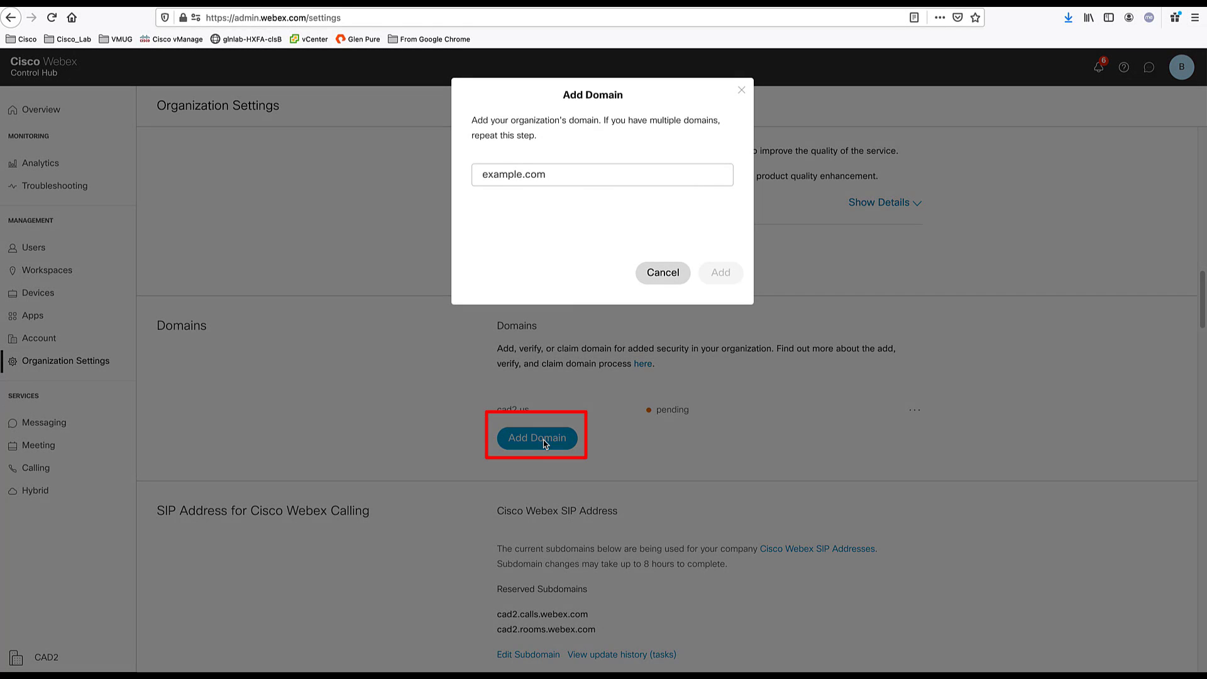
pyautogui.click(583, 168)
pyautogui.write('tes')
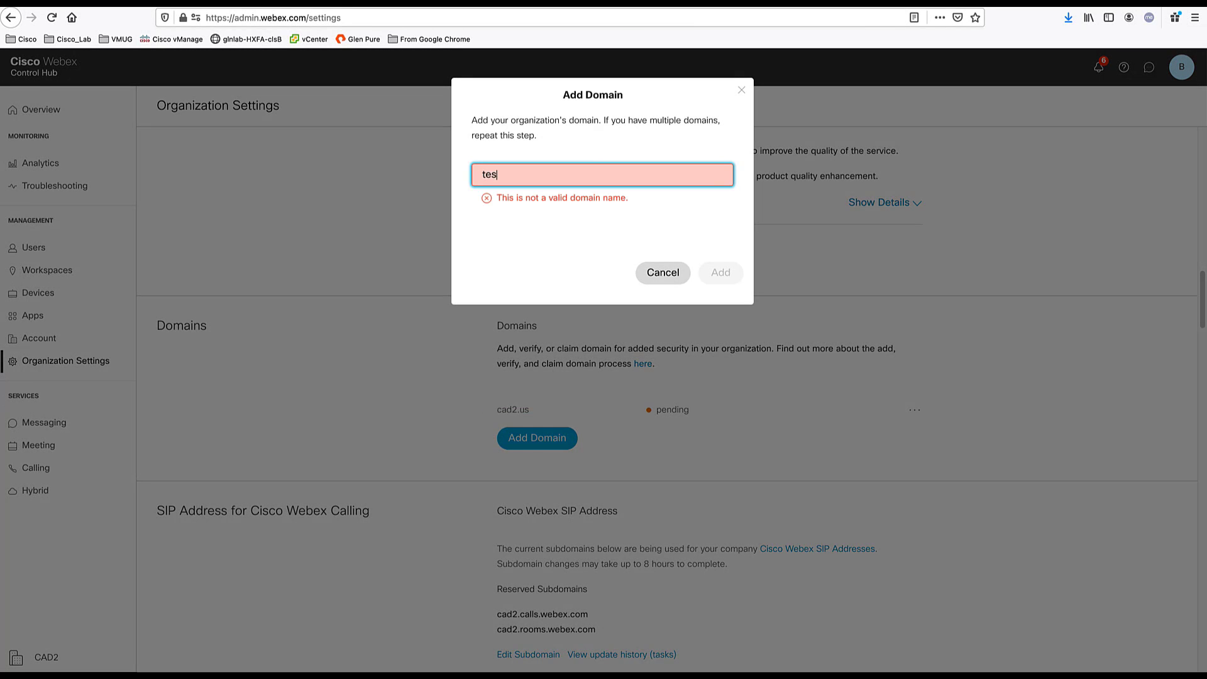
pyautogui.write('t2.com')
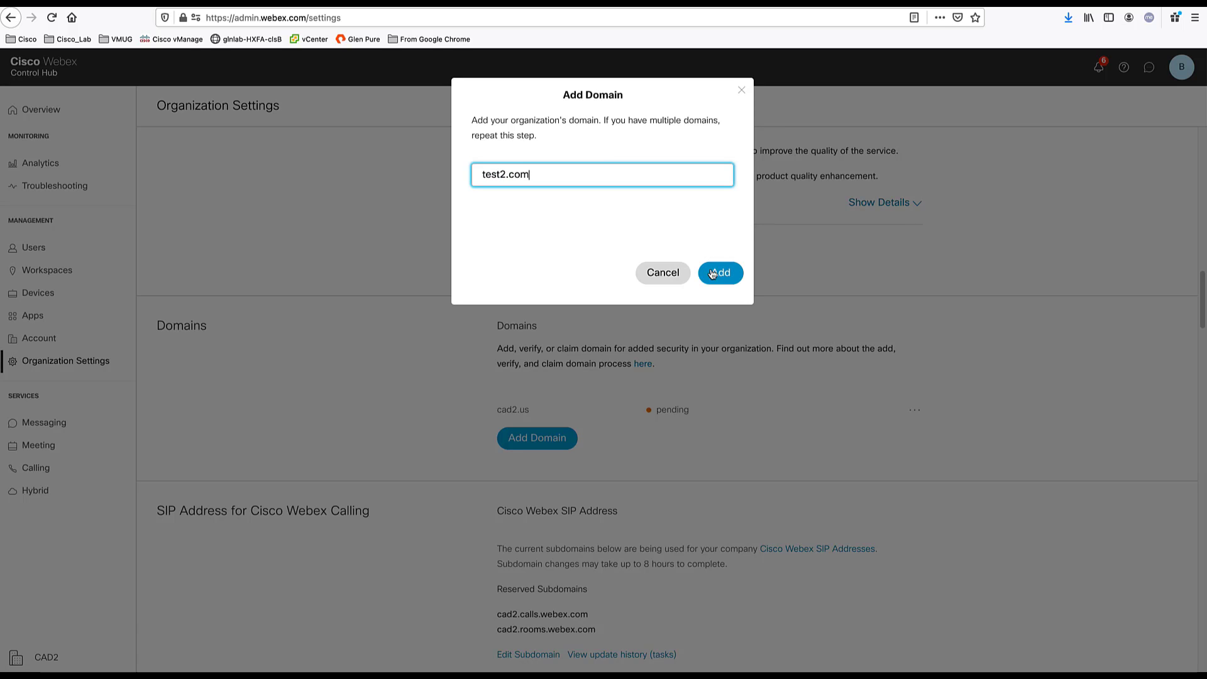
pyautogui.click(672, 271)
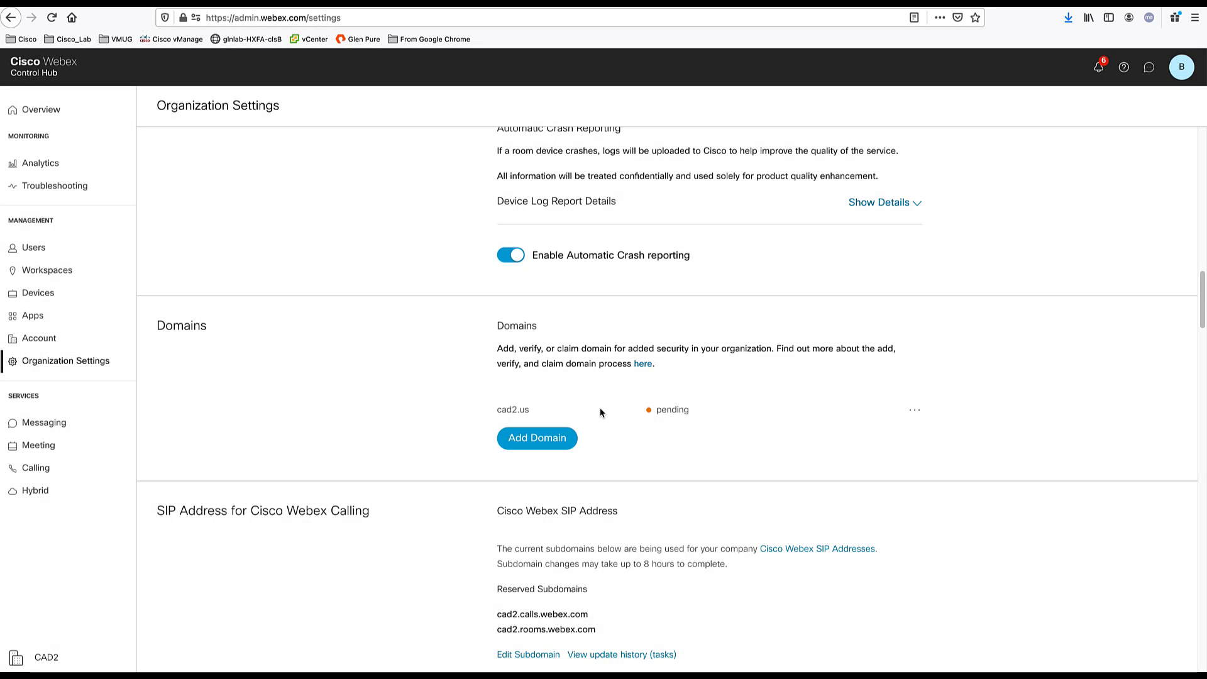
# - Retrieve and select the DNS verification token for cad2.us, then close the token window
pyautogui.click(916, 415)
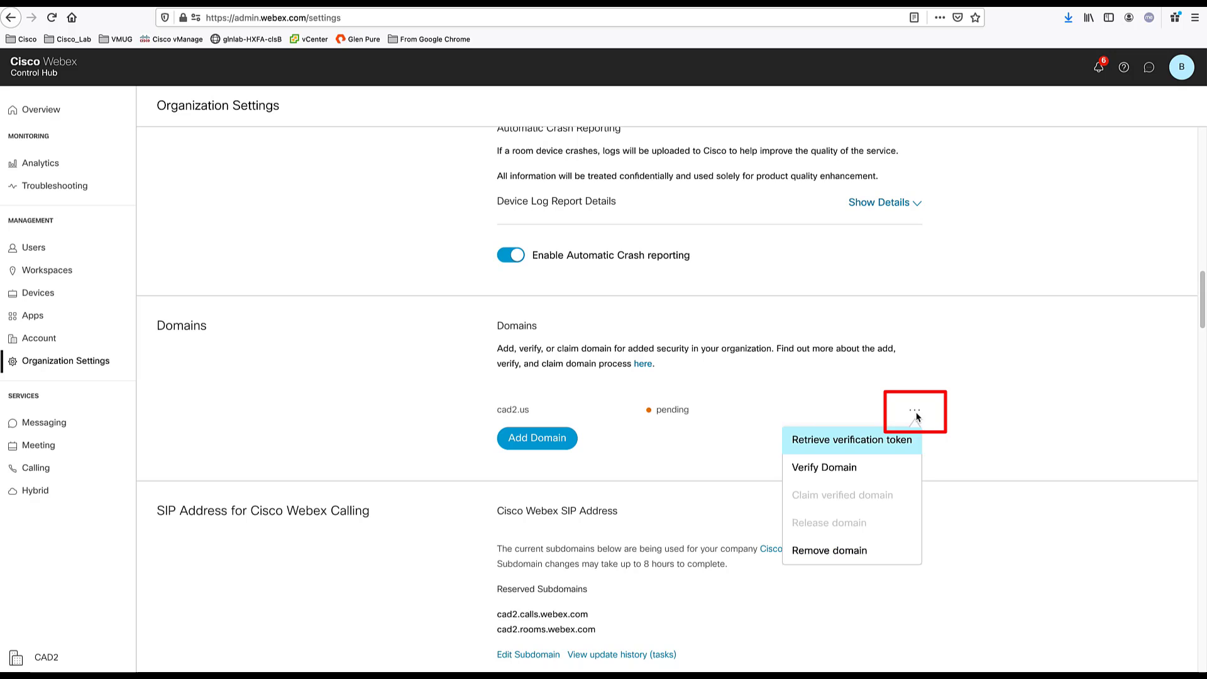
pyautogui.click(862, 447)
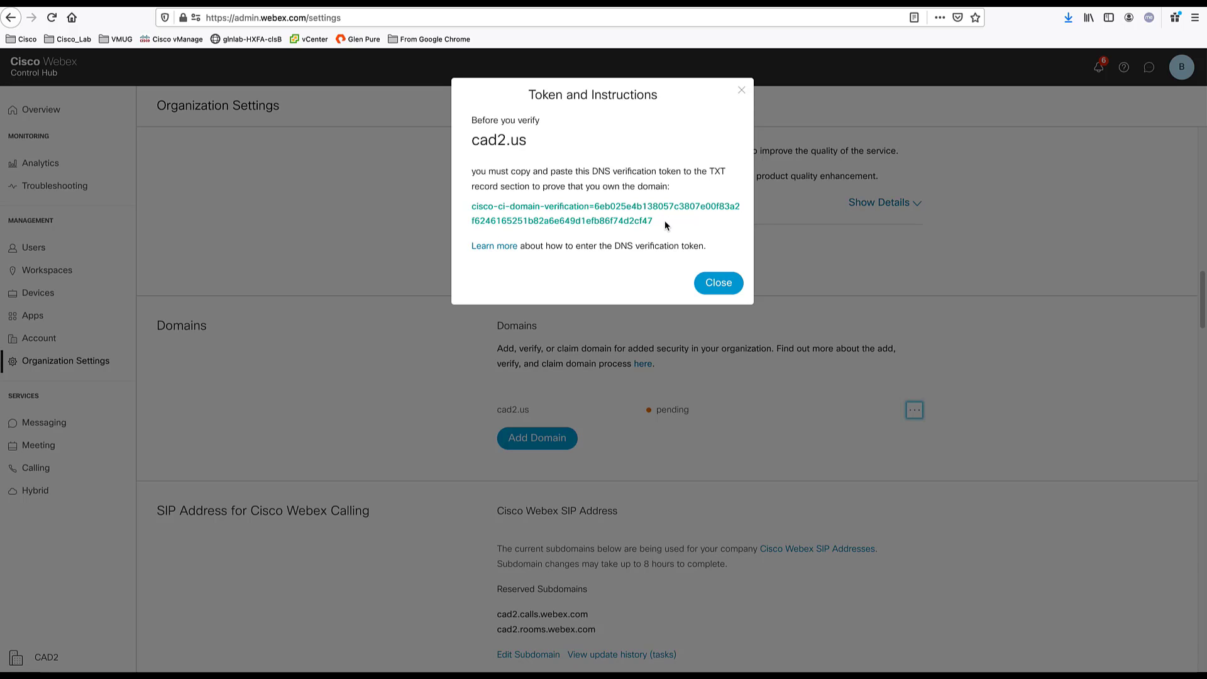
pyautogui.moveTo(666, 225); pyautogui.dragTo(470, 216)
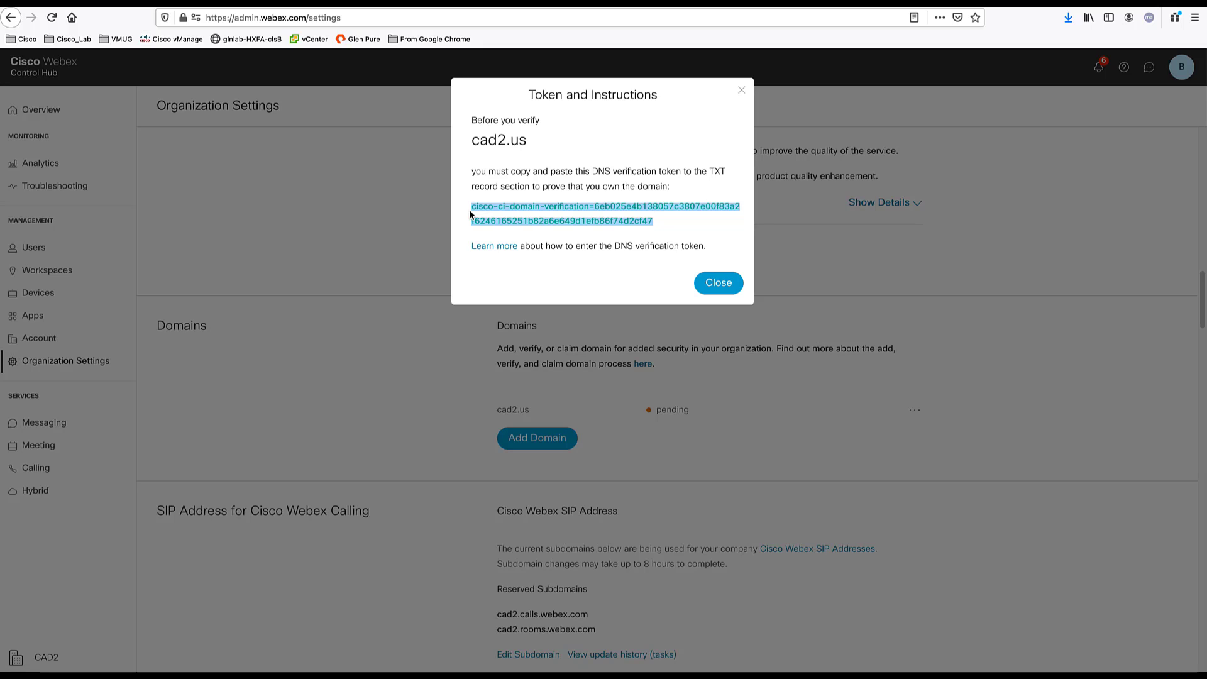
pyautogui.click(666, 224)
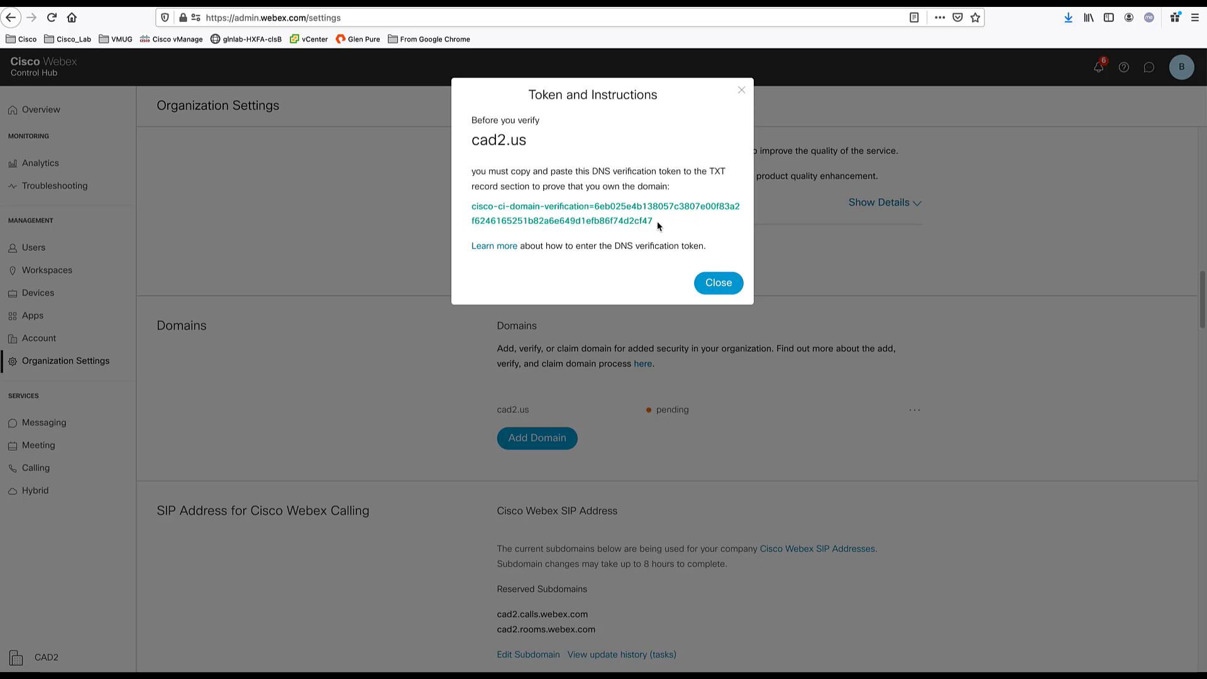
pyautogui.moveTo(658, 220); pyautogui.dragTo(472, 212)
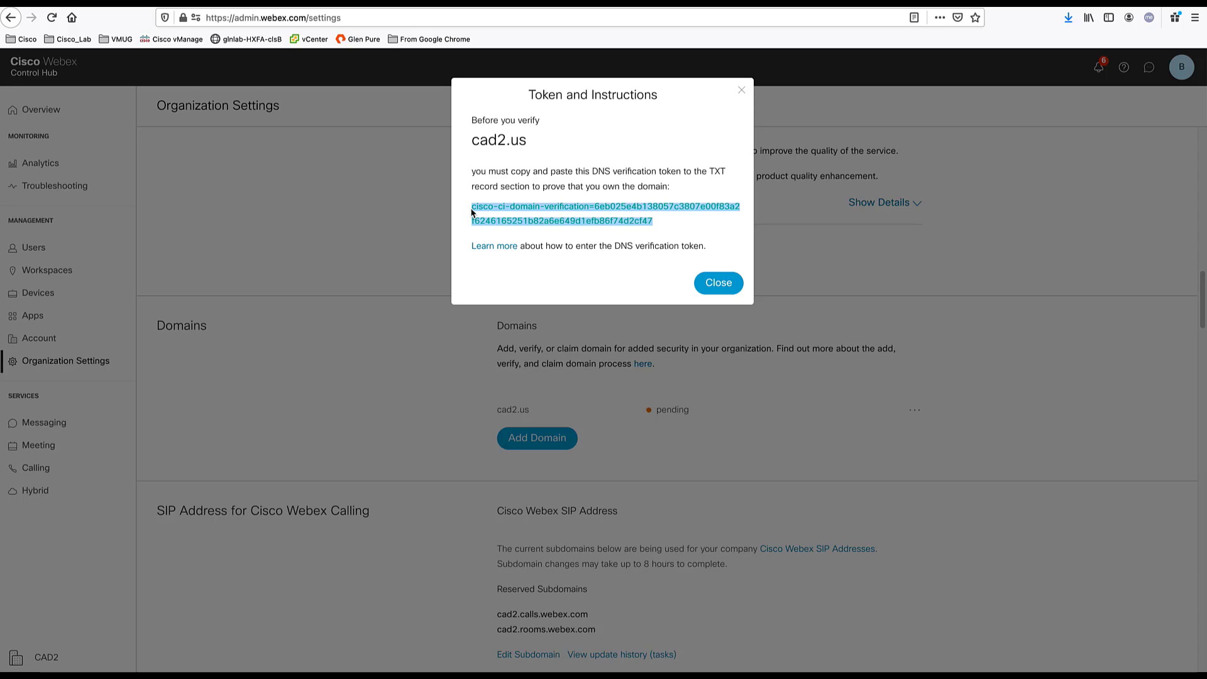
pyautogui.click(717, 283)
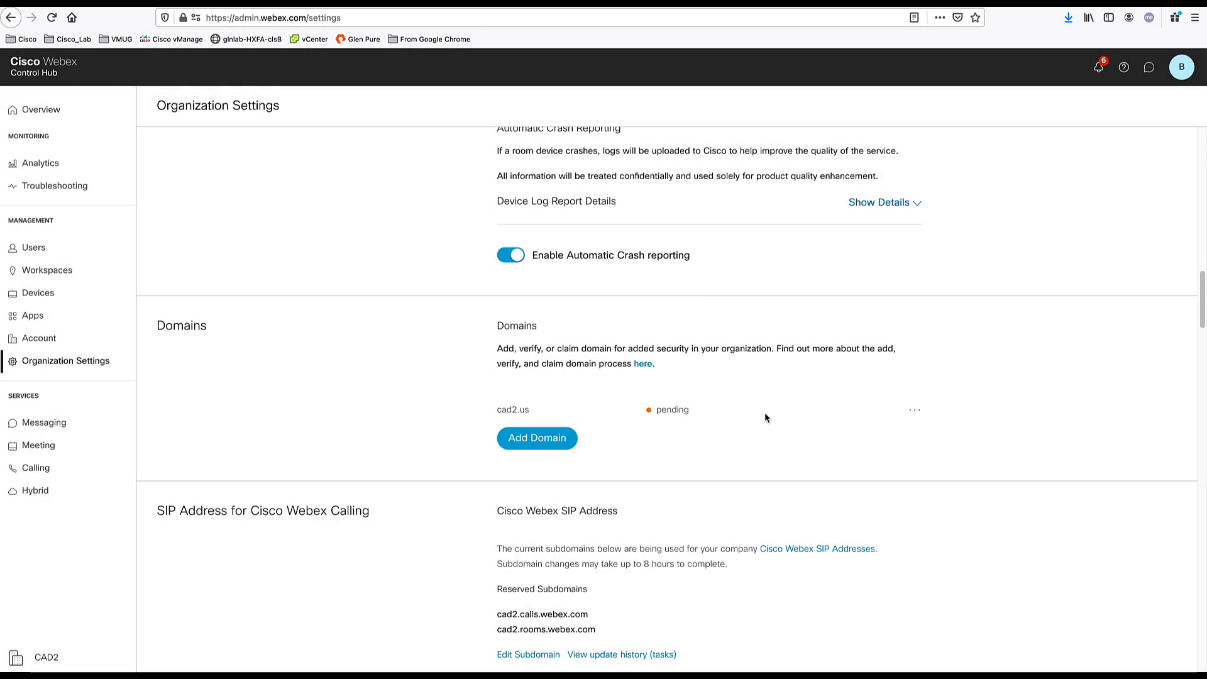
pyautogui.click(916, 412)
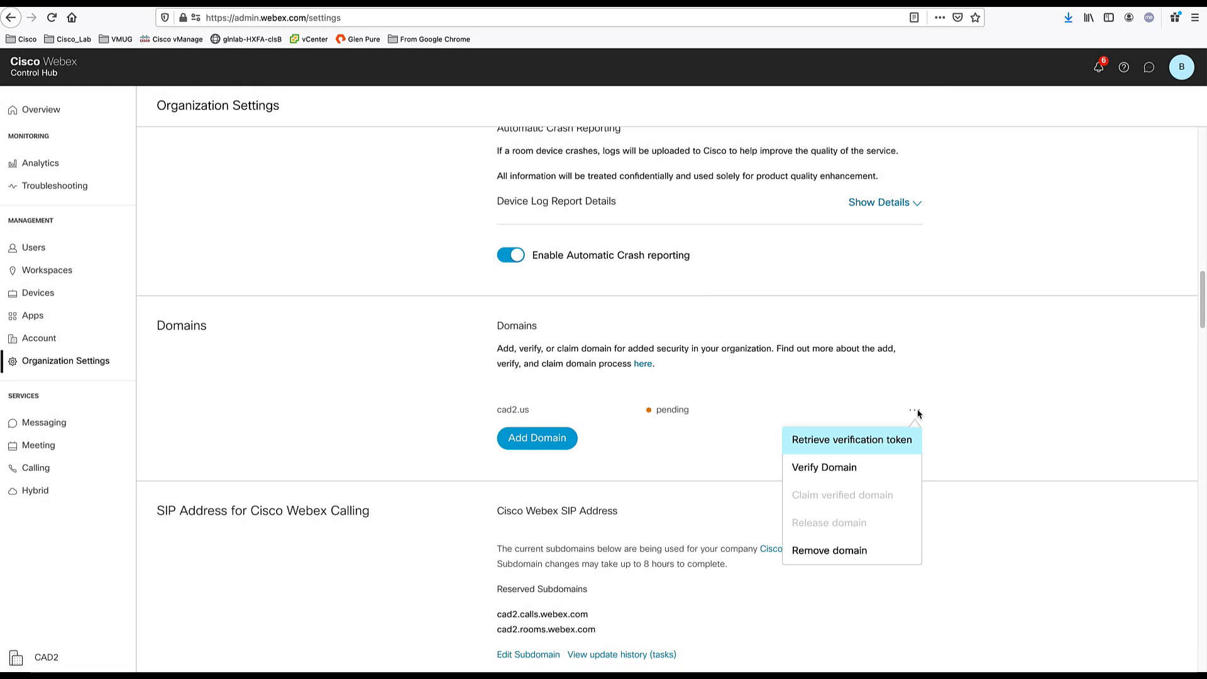
pyautogui.click(859, 473)
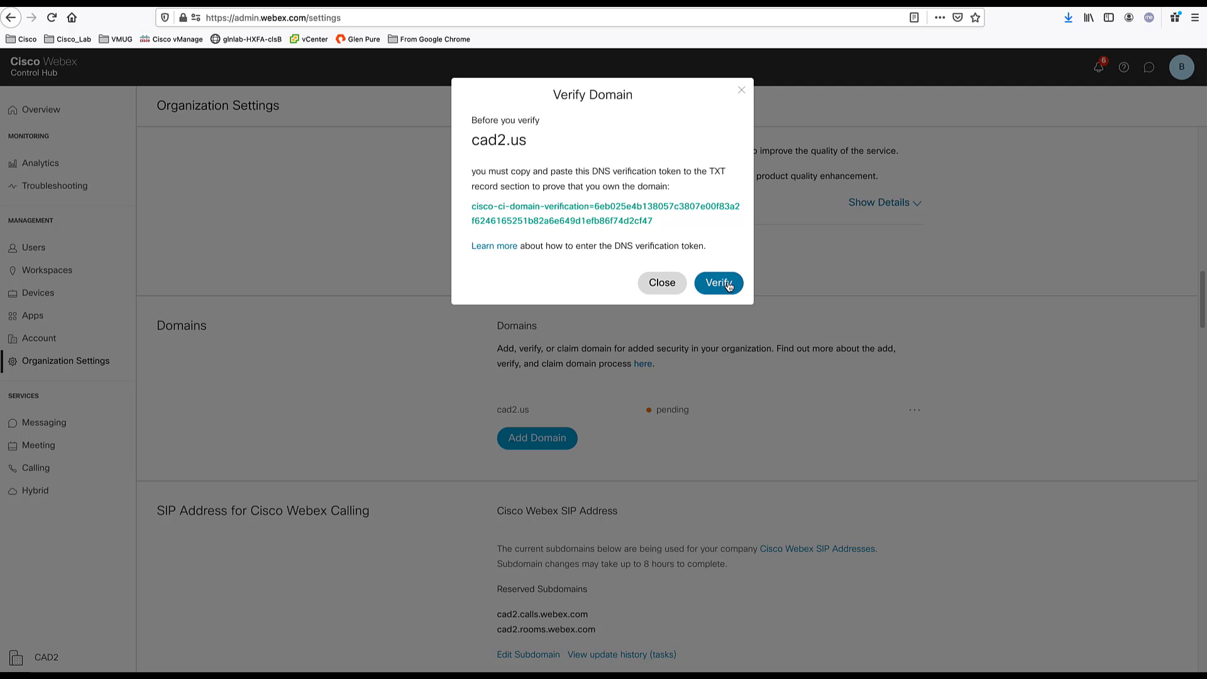
pyautogui.click(742, 91)
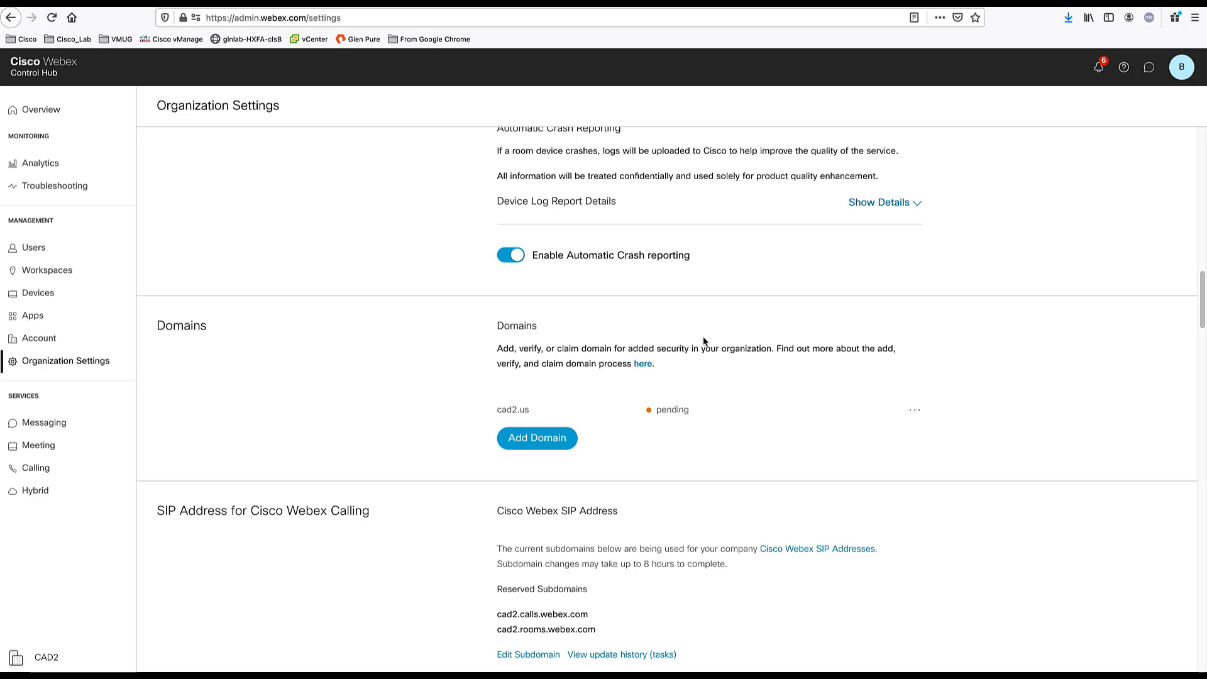
# - Switch Face Recognition Name Labels off and back on, then dismiss the invite dialog with Done
pyautogui.scroll(4, 704, 341)
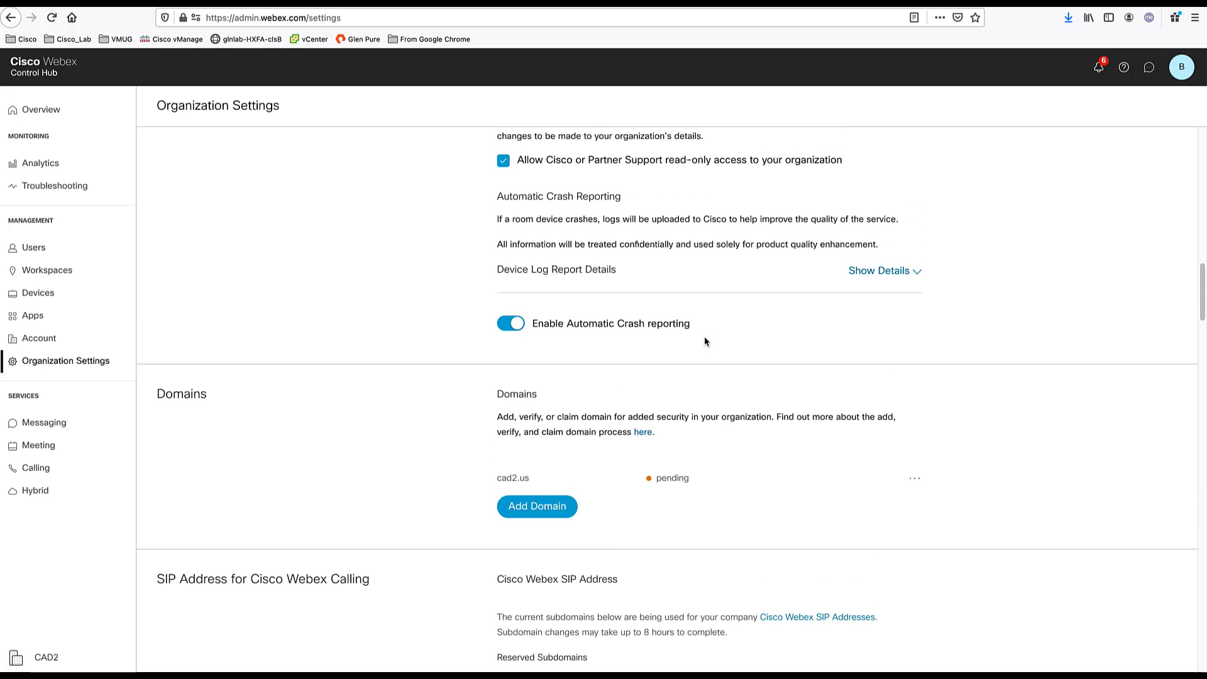
pyautogui.scroll(4, 705, 340)
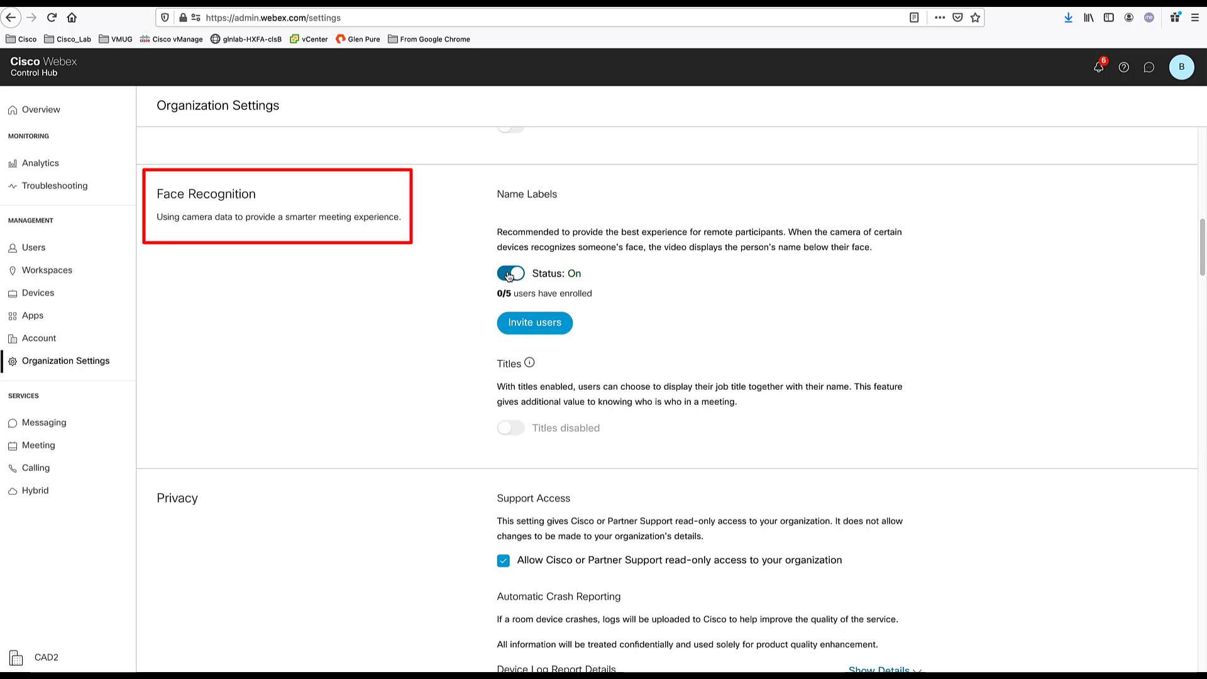
pyautogui.click(510, 275)
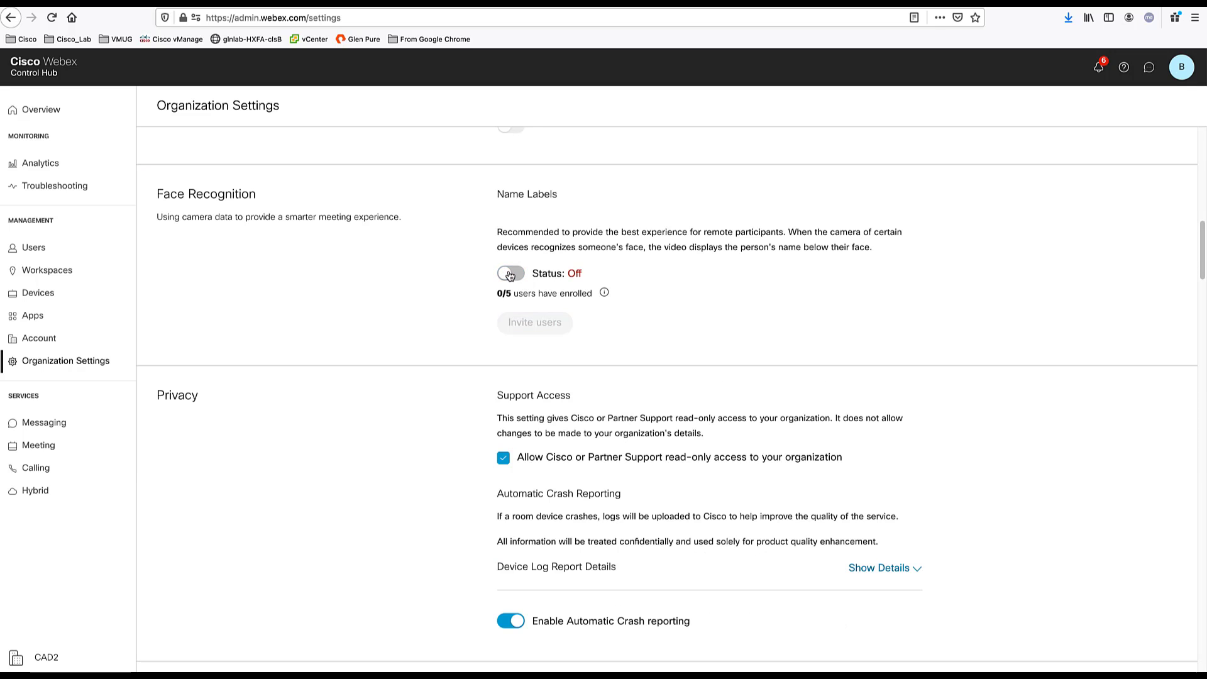
pyautogui.click(510, 275)
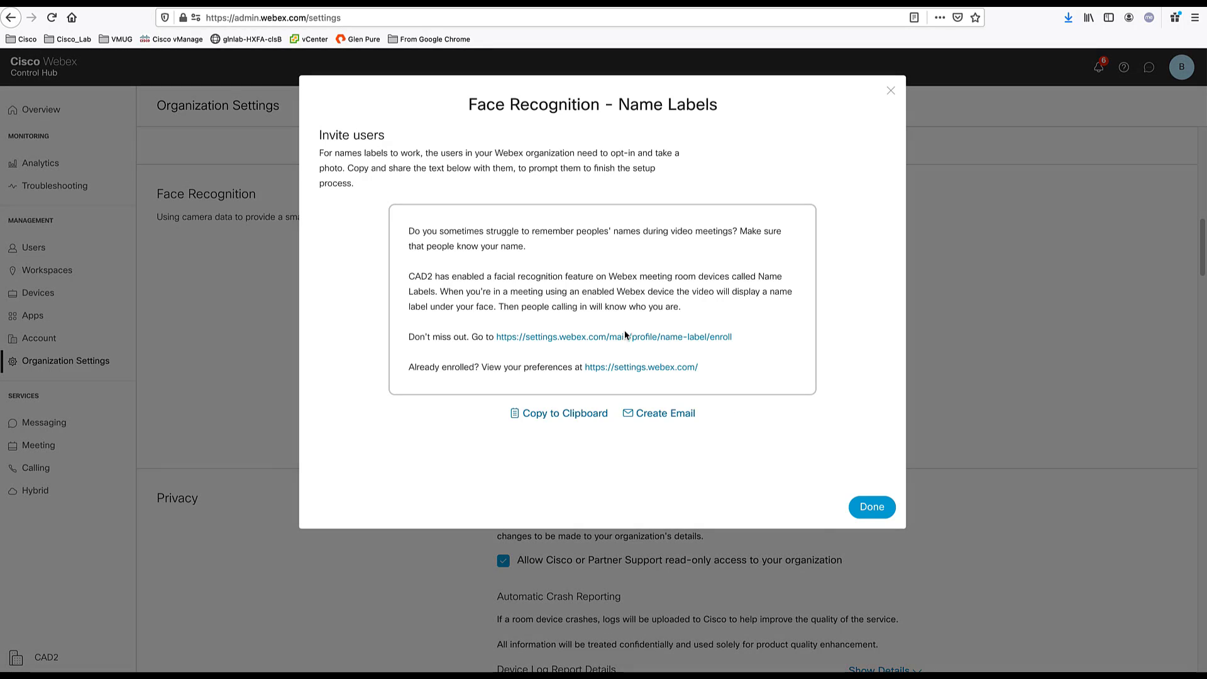
pyautogui.click(874, 510)
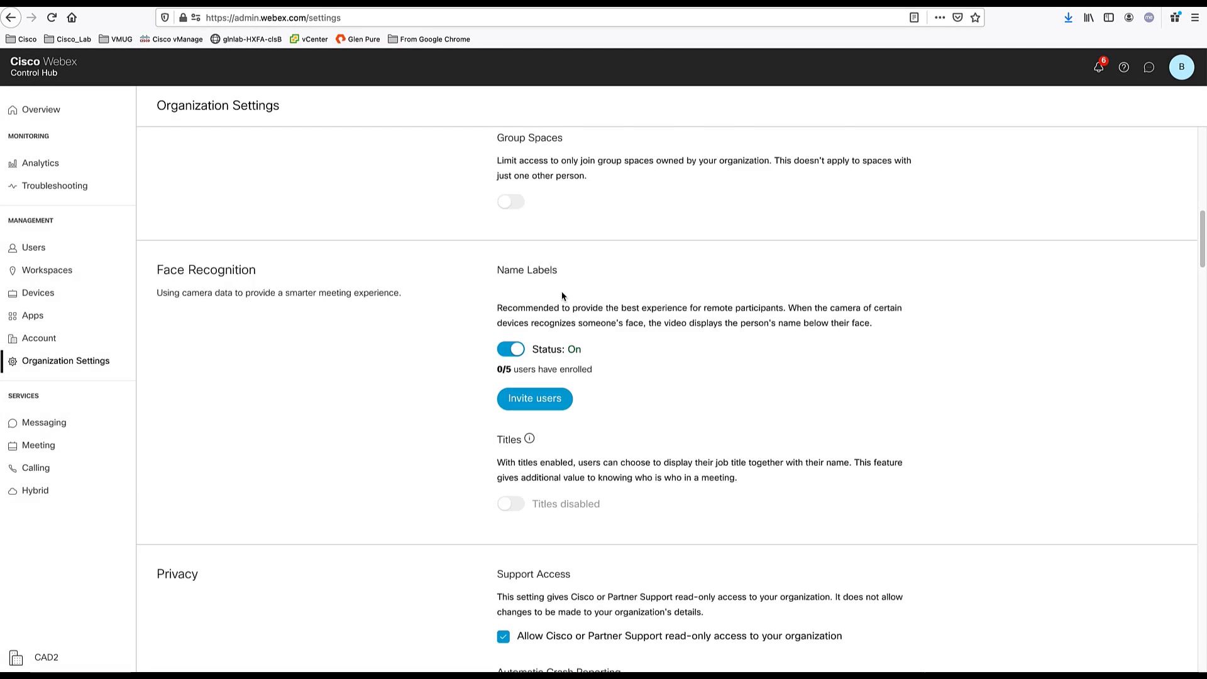
pyautogui.scroll(10, 562, 296)
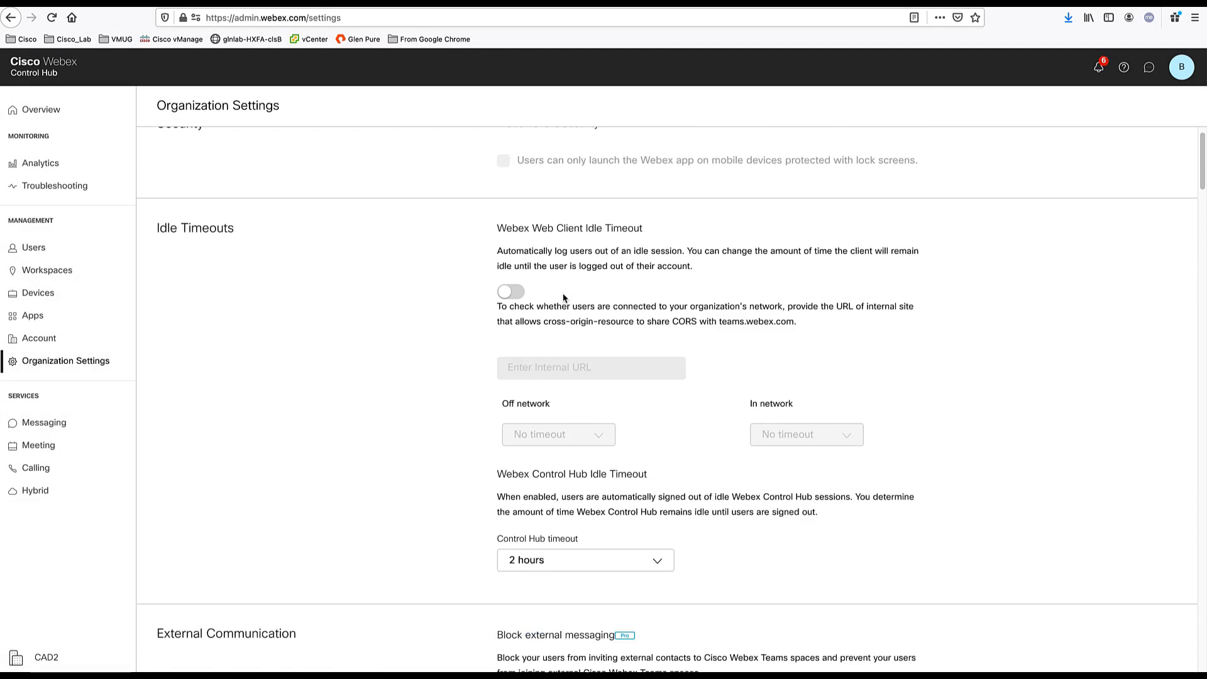
# - Scroll past Calling Behavior (Calling in Webex) to Directory Synchronization and People Insights
pyautogui.scroll(-15, 562, 299)
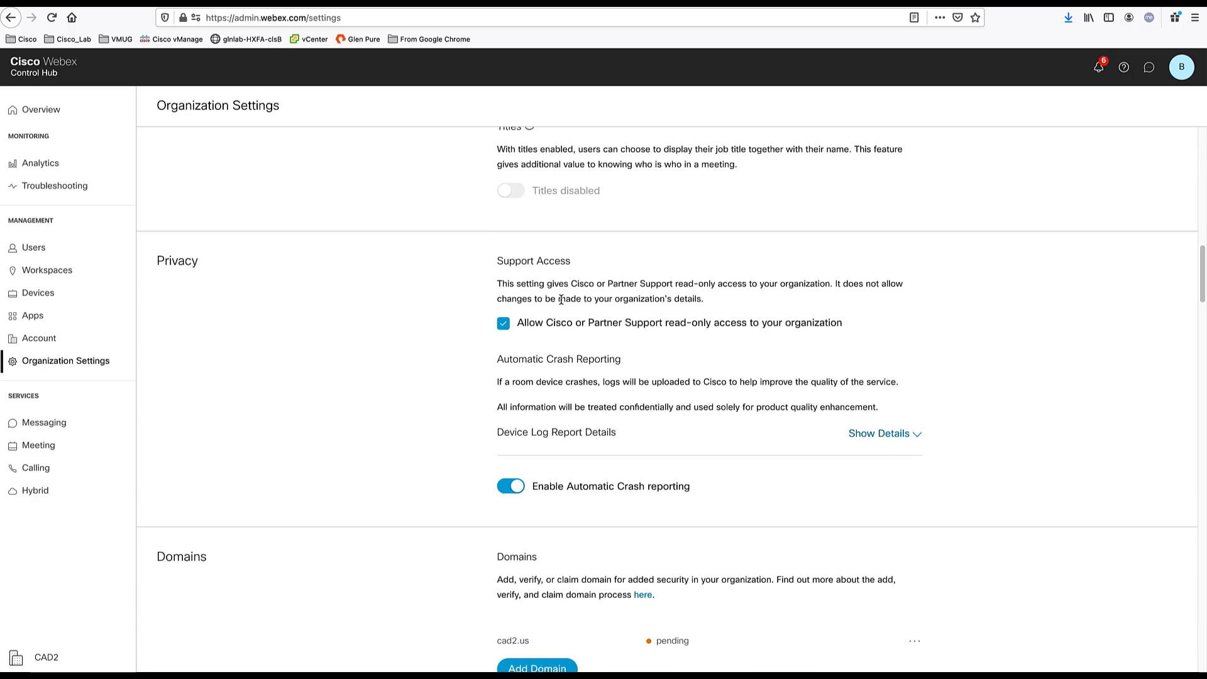
pyautogui.scroll(-10, 562, 300)
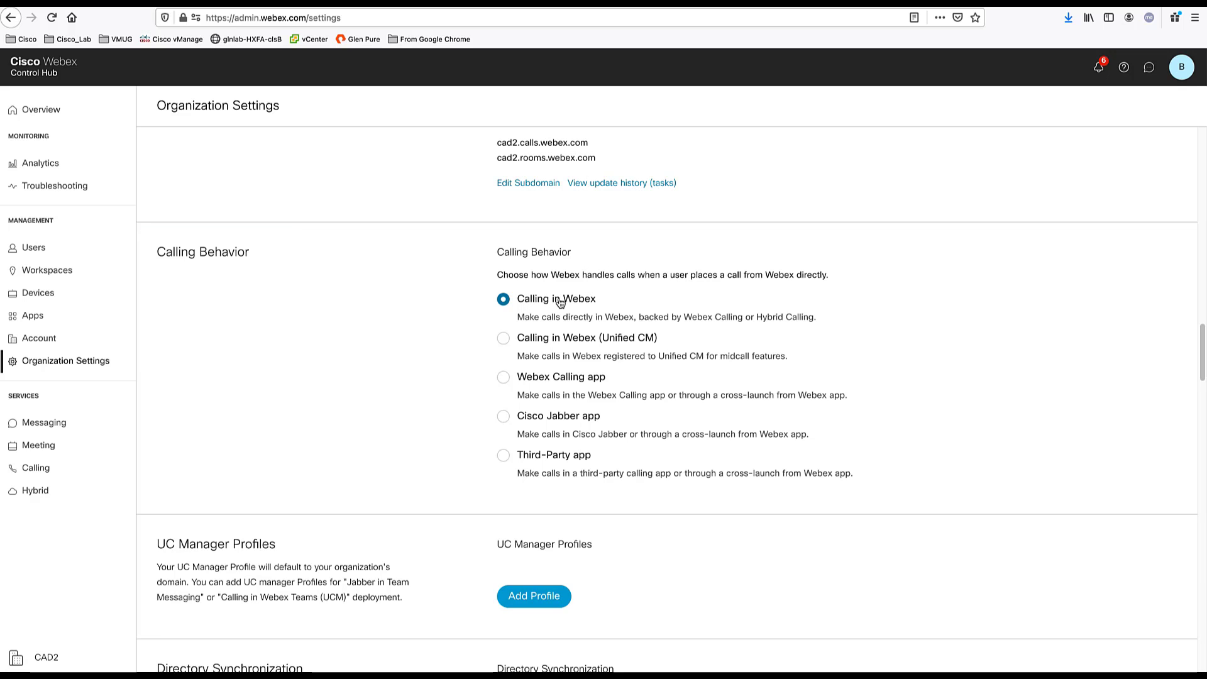
pyautogui.scroll(-3, 779, 285)
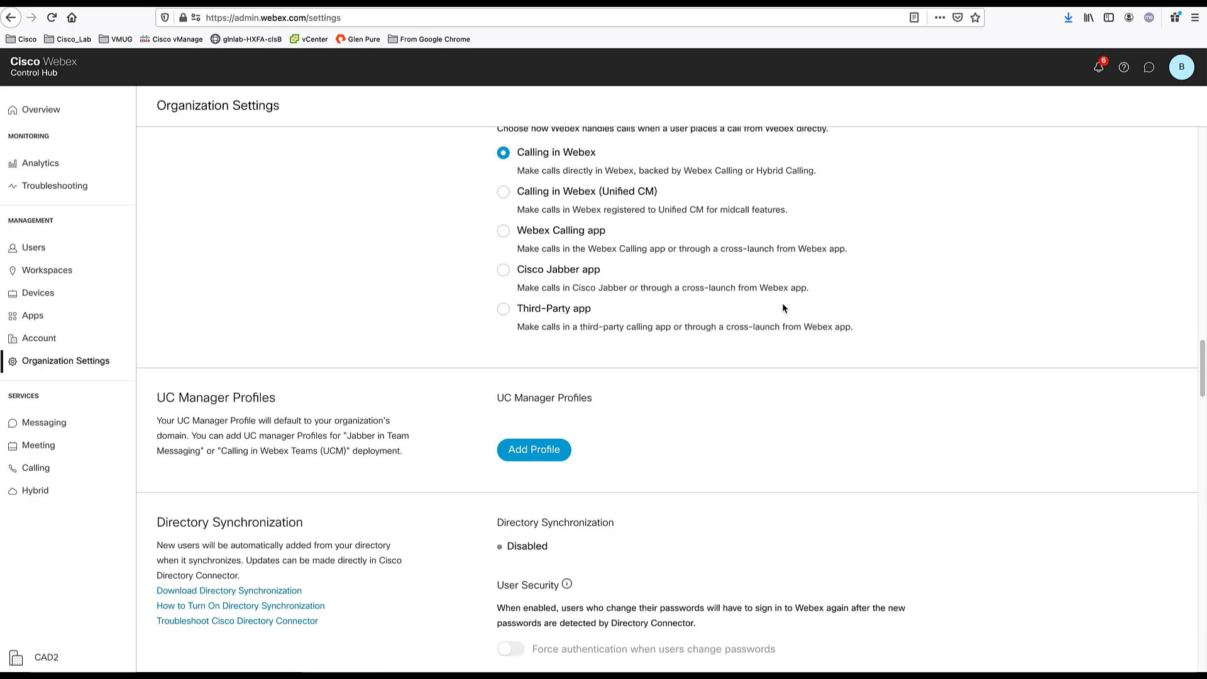
pyautogui.scroll(-2, 781, 376)
pyautogui.scroll(3, 781, 377)
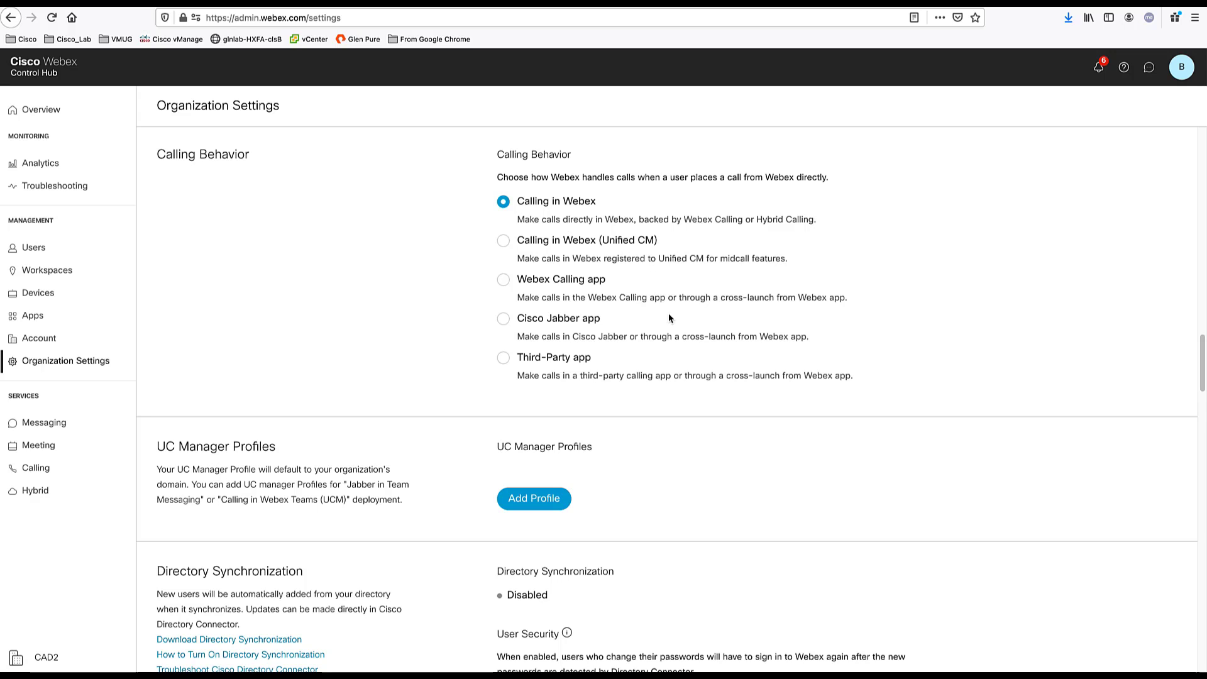
pyautogui.scroll(-5, 645, 597)
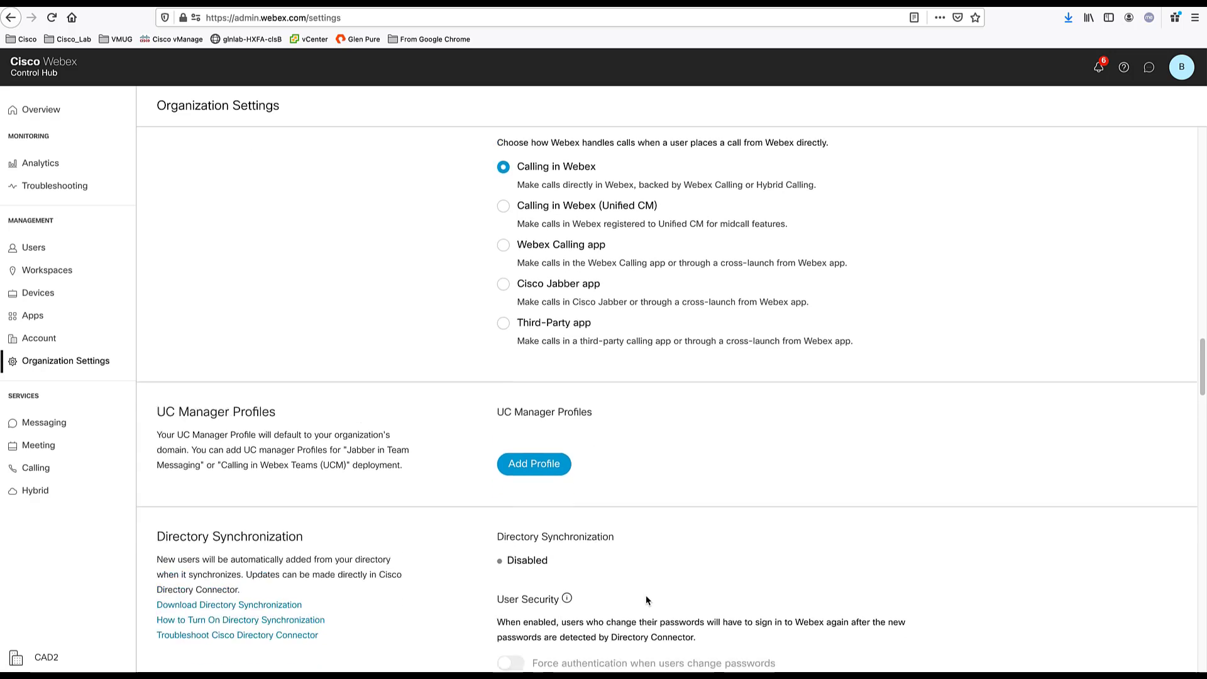
pyautogui.scroll(-3, 646, 595)
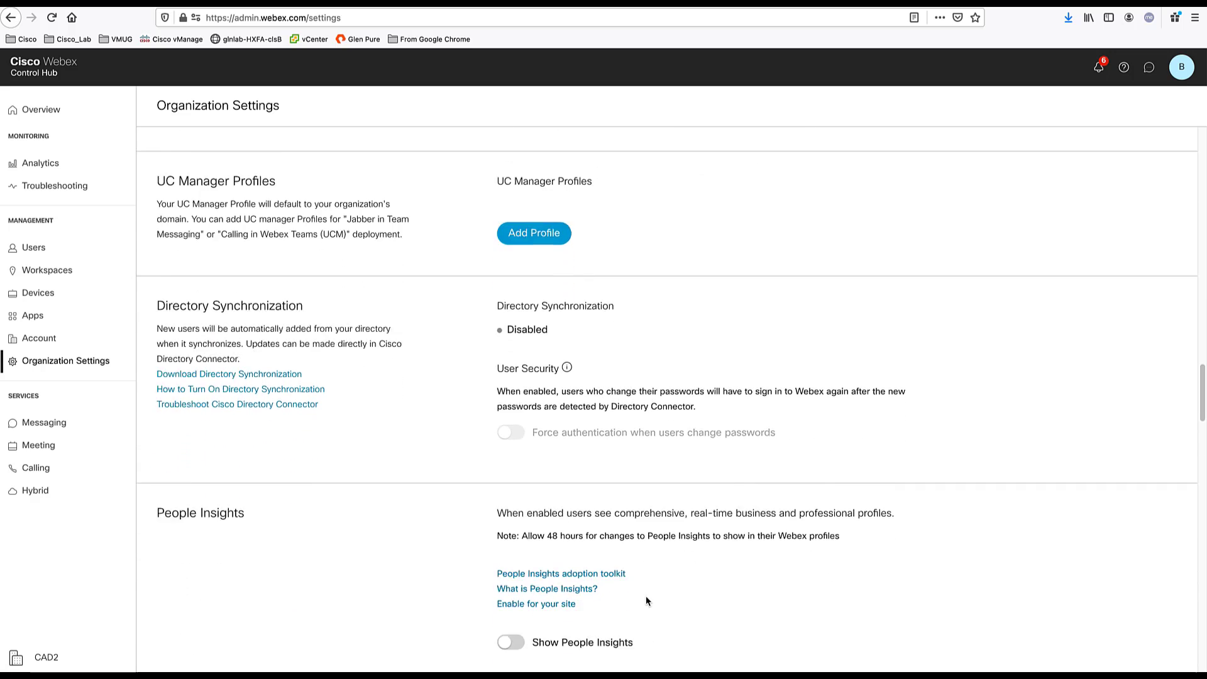